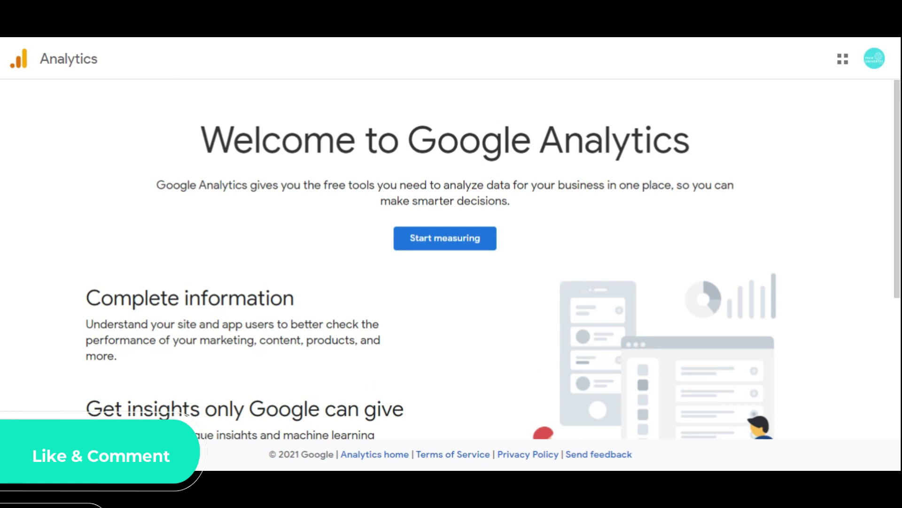
- Begin measuring from the welcome page to open the account setup form
{"action": "left_click", "coordinate": [465, 242]}
{"action": "left_click_drag", "start_coordinate": [321, 185], "coordinate": [681, 183]}
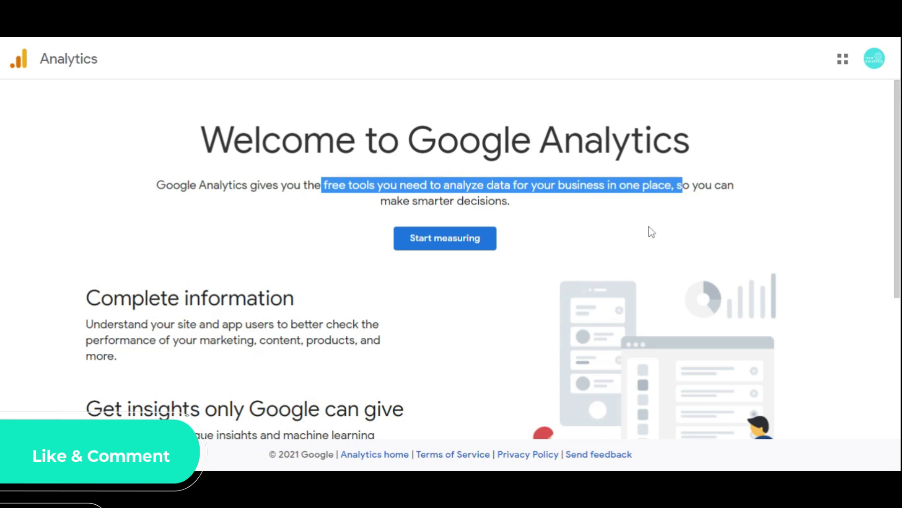
{"action": "scroll", "coordinate": [650, 226], "scroll_direction": "down", "scroll_amount": 4}
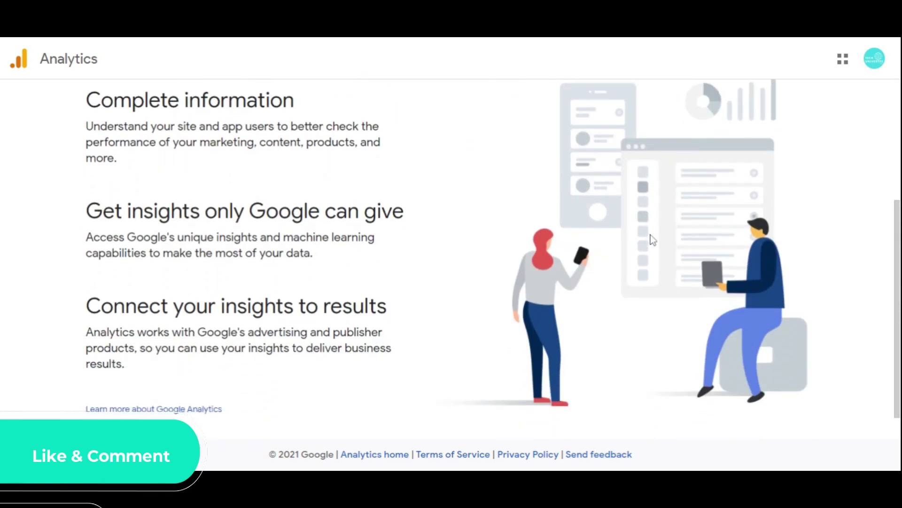
{"action": "scroll", "coordinate": [651, 238], "scroll_direction": "down", "scroll_amount": 1}
{"action": "scroll", "coordinate": [650, 238], "scroll_direction": "up", "scroll_amount": 5}
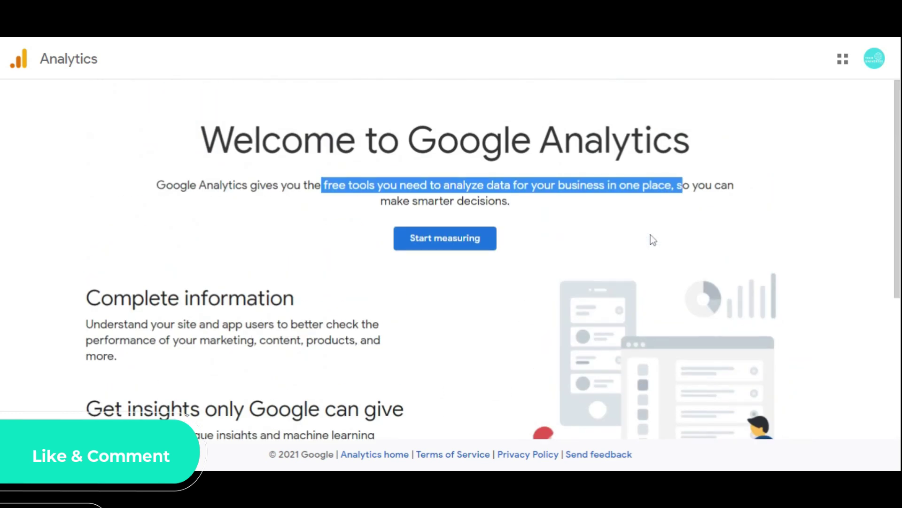
{"action": "left_click", "coordinate": [477, 242]}
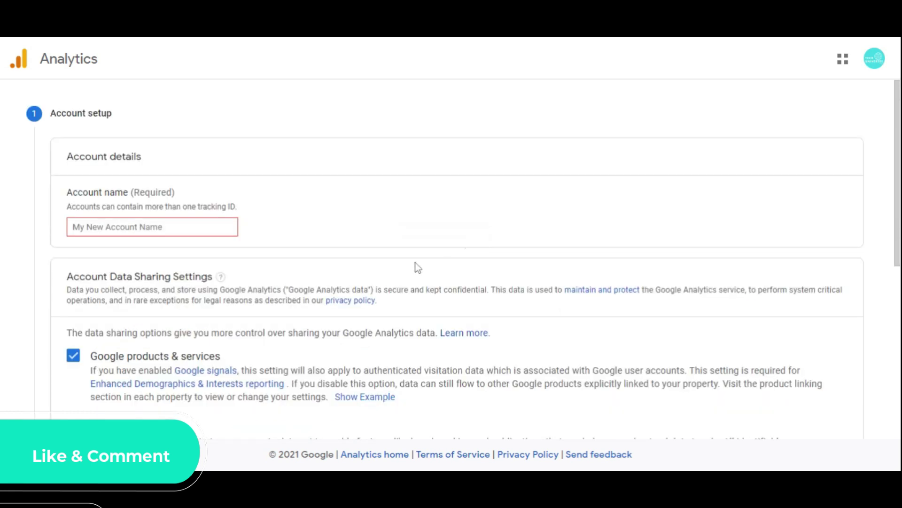
- Name the new Analytics account crazyostrich and proceed to the property setup
{"action": "scroll", "coordinate": [353, 235], "scroll_direction": "down", "scroll_amount": 2}
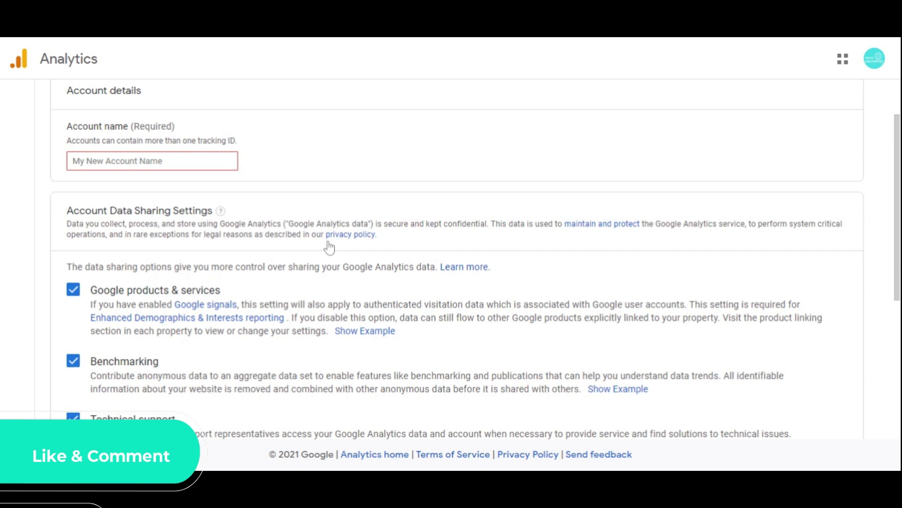
{"action": "scroll", "coordinate": [314, 249], "scroll_direction": "up", "scroll_amount": 2}
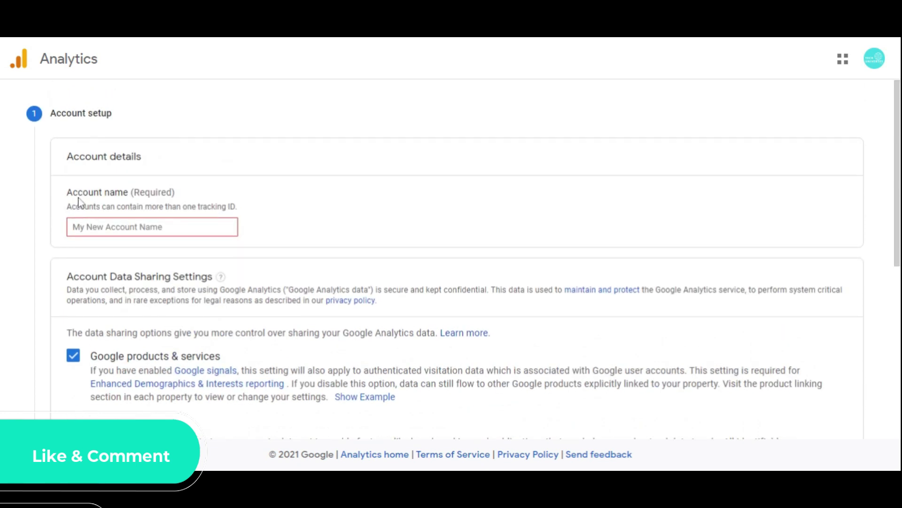
{"action": "left_click_drag", "start_coordinate": [77, 192], "coordinate": [196, 206]}
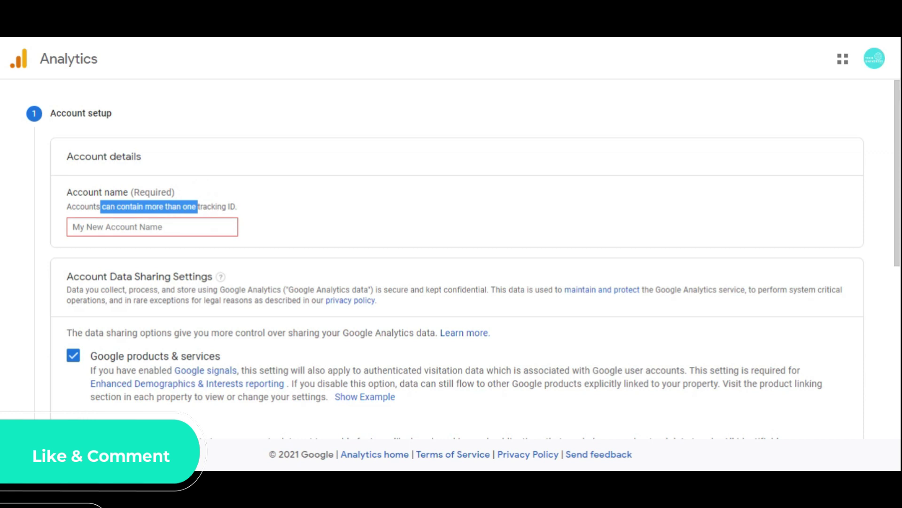
{"action": "left_click", "coordinate": [73, 227]}
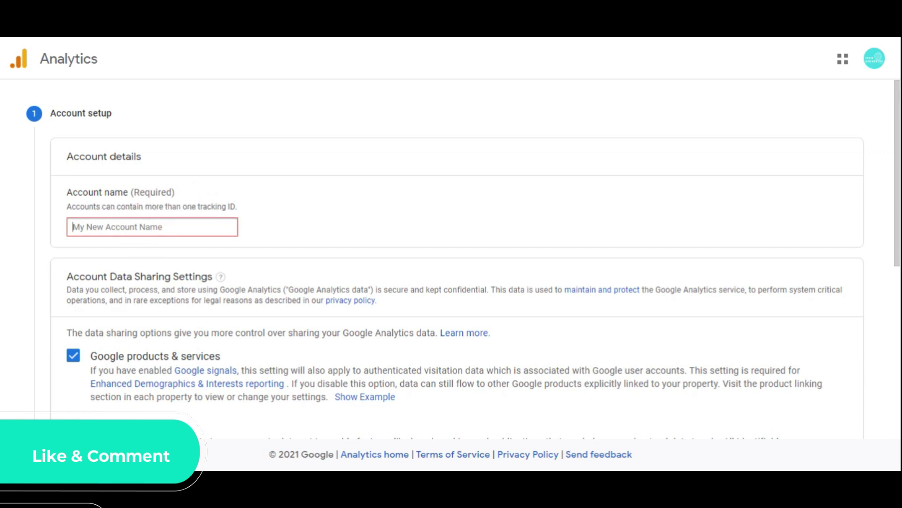
{"action": "type", "text": "crazyos"}
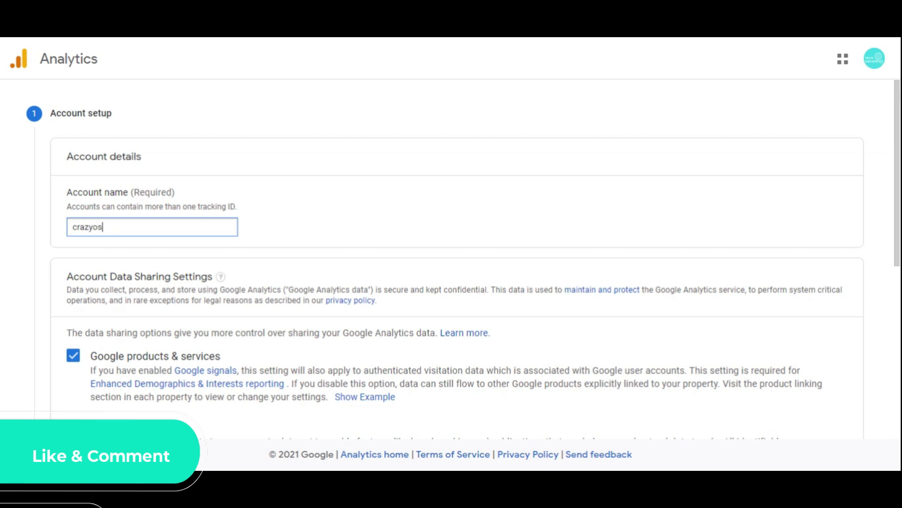
{"action": "type", "text": "trich"}
{"action": "scroll", "coordinate": [353, 221], "scroll_direction": "down", "scroll_amount": 5}
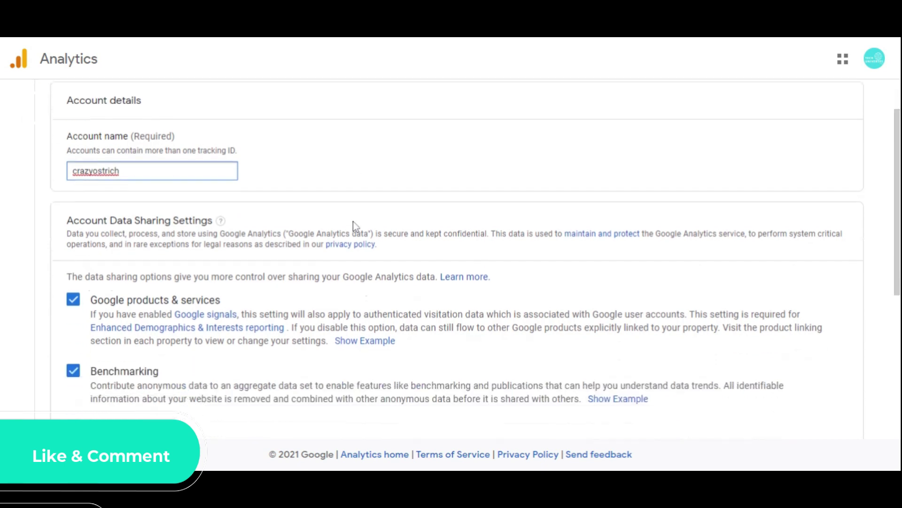
{"action": "scroll", "coordinate": [354, 226], "scroll_direction": "down", "scroll_amount": 3}
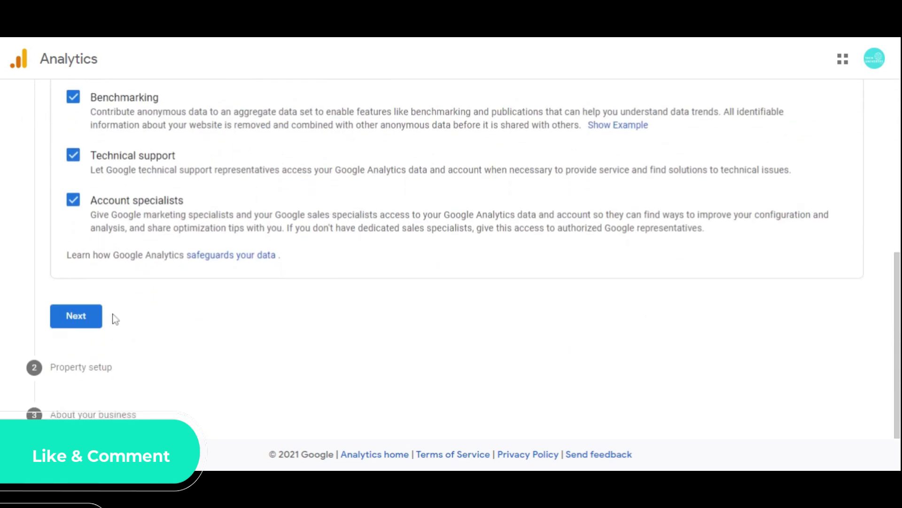
{"action": "left_click", "coordinate": [94, 318]}
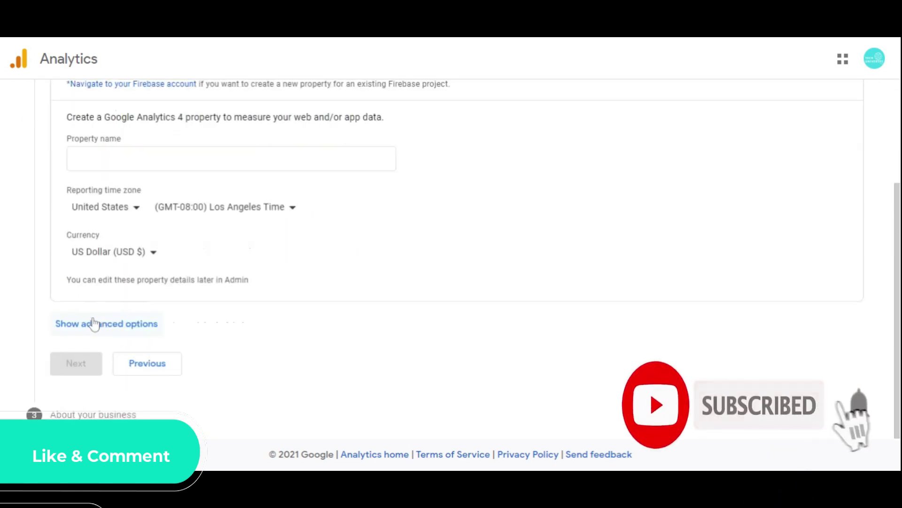
- Enter crazyostrich as the name of the Google Analytics 4 property
{"action": "left_click", "coordinate": [73, 158]}
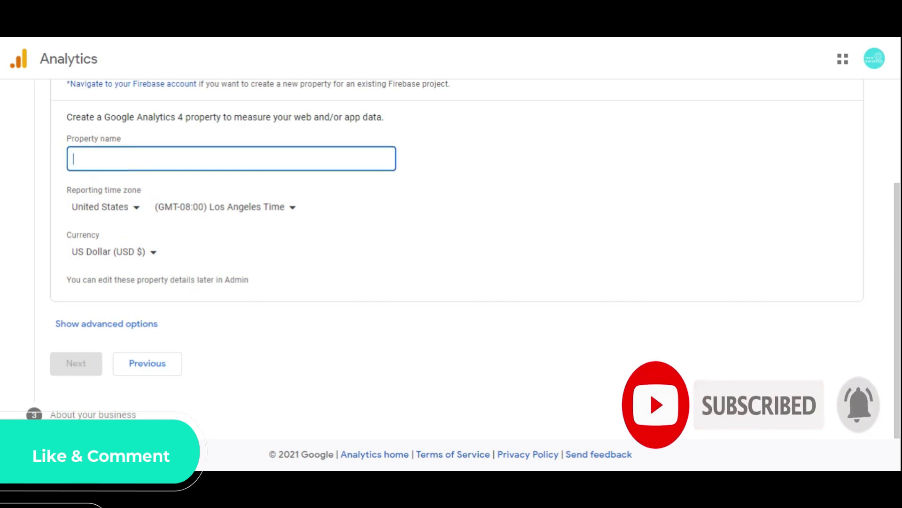
{"action": "type", "text": "crazy"}
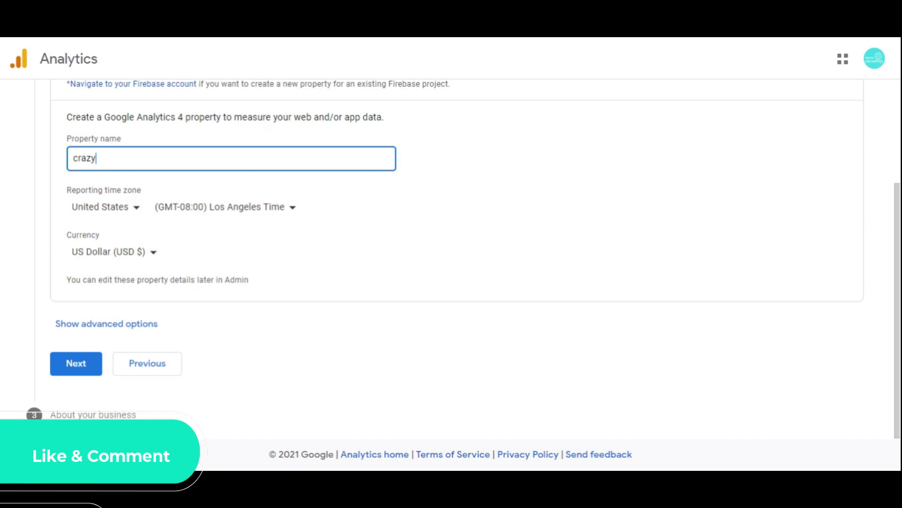
{"action": "type", "text": "ostrich"}
- Set the property's reporting time zone country to India and proceed to the business information
{"action": "left_click", "coordinate": [130, 215]}
{"action": "type", "text": "i"}
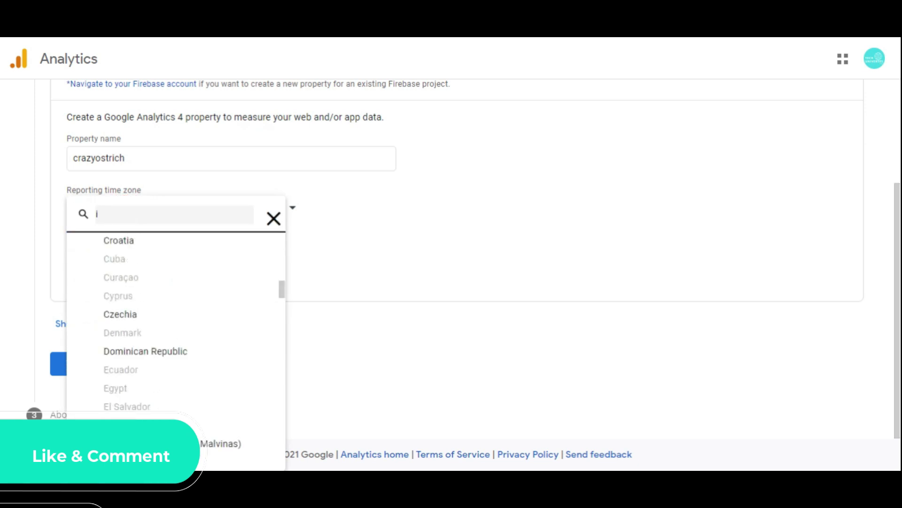
{"action": "scroll", "coordinate": [177, 325], "scroll_direction": "down", "scroll_amount": 15}
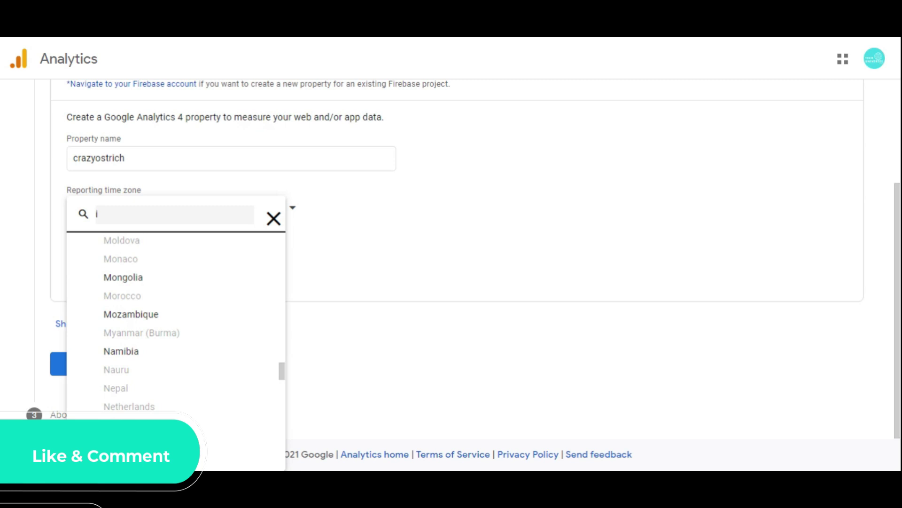
{"action": "scroll", "coordinate": [176, 324], "scroll_direction": "up", "scroll_amount": 15}
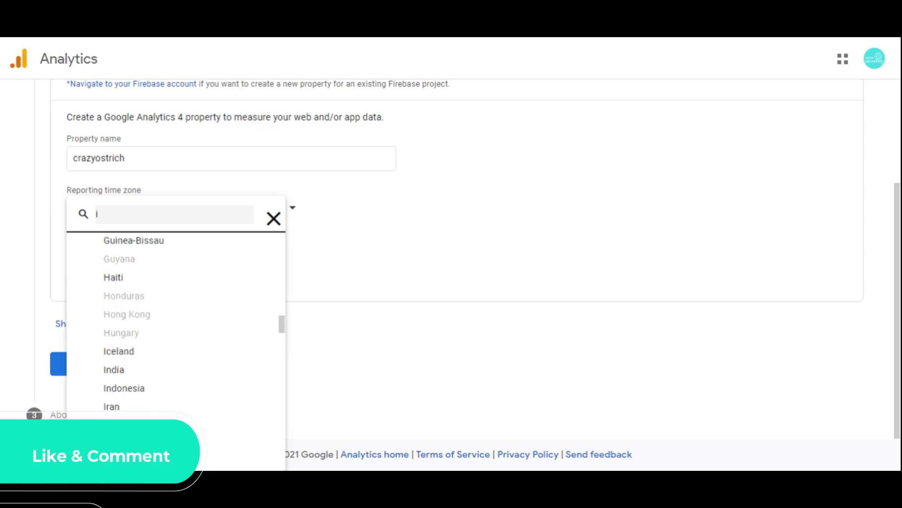
{"action": "scroll", "coordinate": [159, 290], "scroll_direction": "down", "scroll_amount": 2}
{"action": "left_click", "coordinate": [138, 307]}
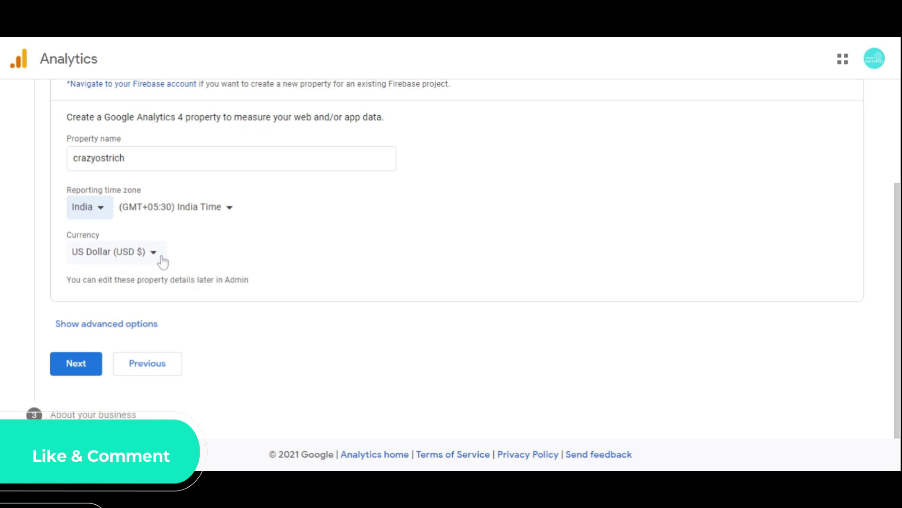
{"action": "left_click", "coordinate": [87, 363]}
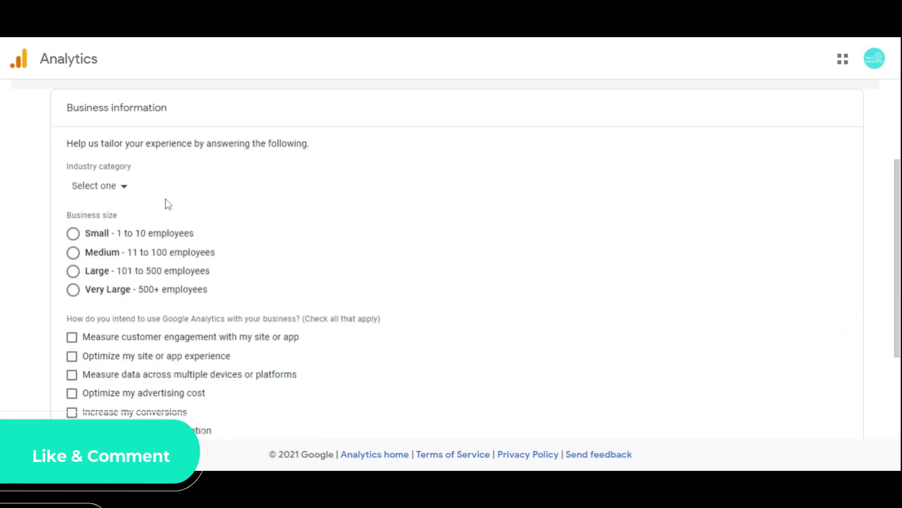
- Set the industry category to Arts & Entertainment and the business size to Small - 1 to 10 employees
{"action": "left_click", "coordinate": [118, 188]}
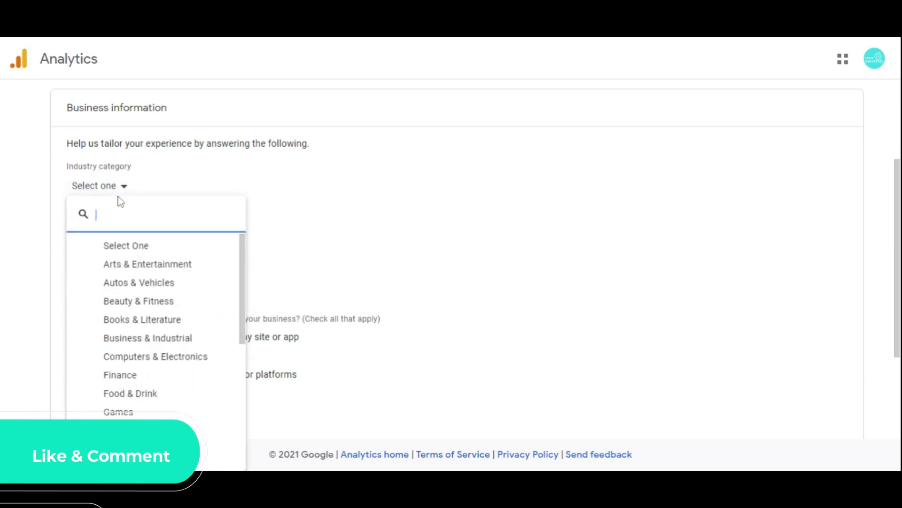
{"action": "left_click", "coordinate": [173, 271]}
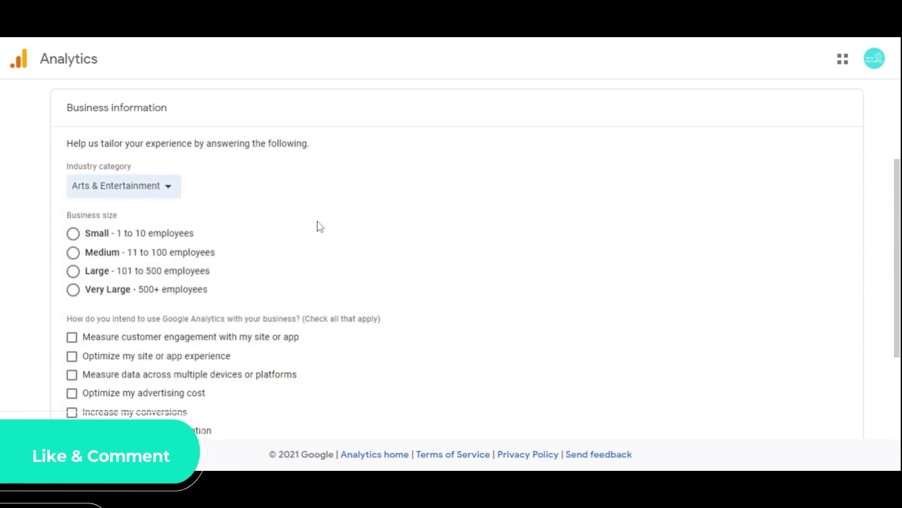
{"action": "scroll", "coordinate": [319, 226], "scroll_direction": "down", "scroll_amount": 2}
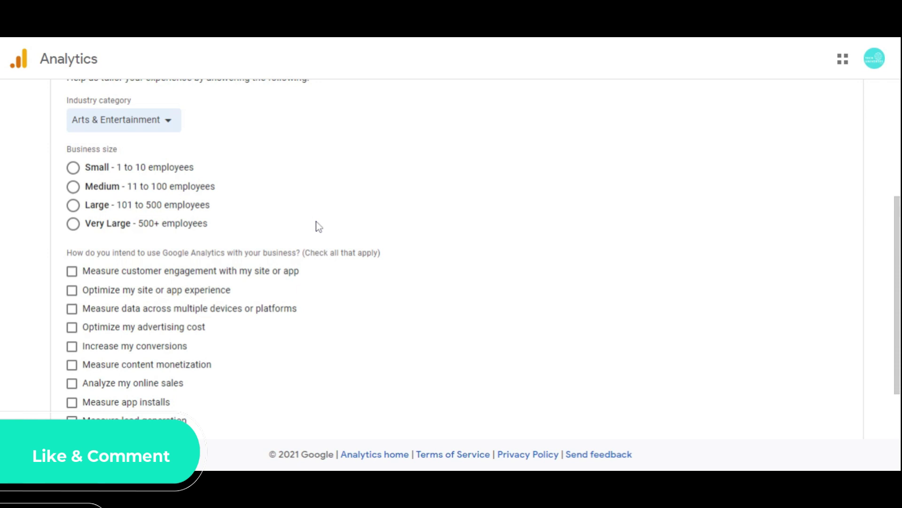
{"action": "left_click", "coordinate": [72, 167]}
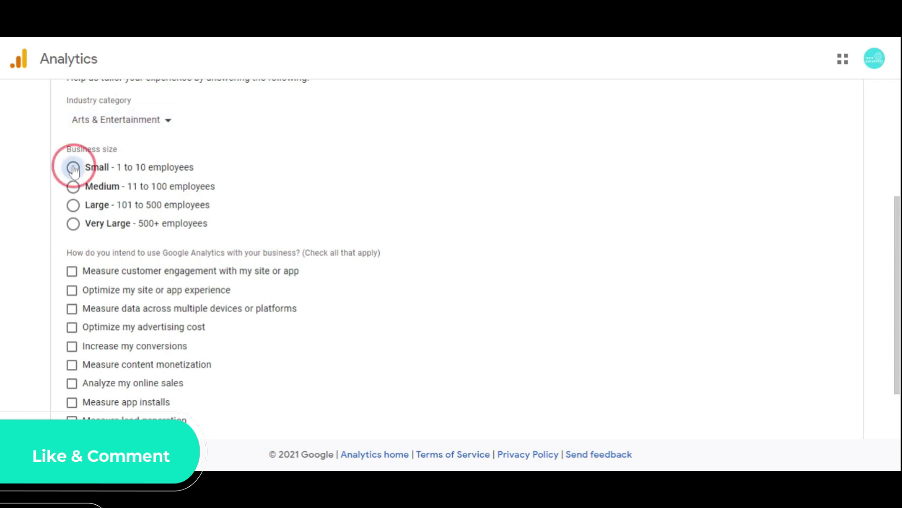
- Mark Other as the intended use of Google Analytics and submit the form to create the account
{"action": "scroll", "coordinate": [247, 186], "scroll_direction": "down", "scroll_amount": 3}
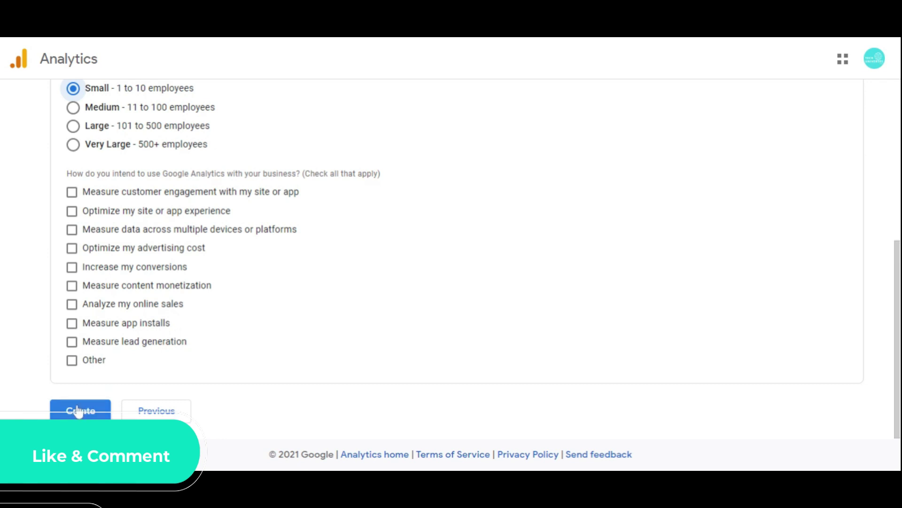
{"action": "left_click", "coordinate": [72, 361]}
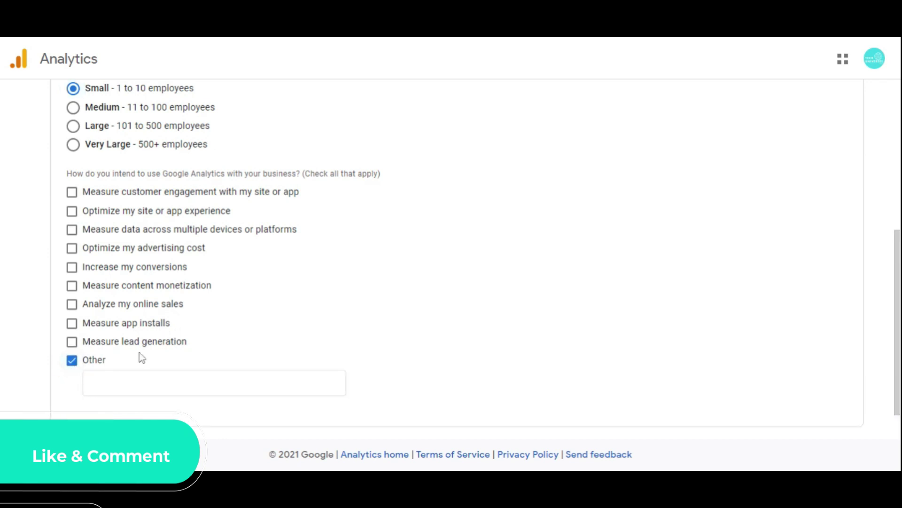
{"action": "scroll", "coordinate": [136, 350], "scroll_direction": "down", "scroll_amount": 1}
{"action": "left_click", "coordinate": [92, 407]}
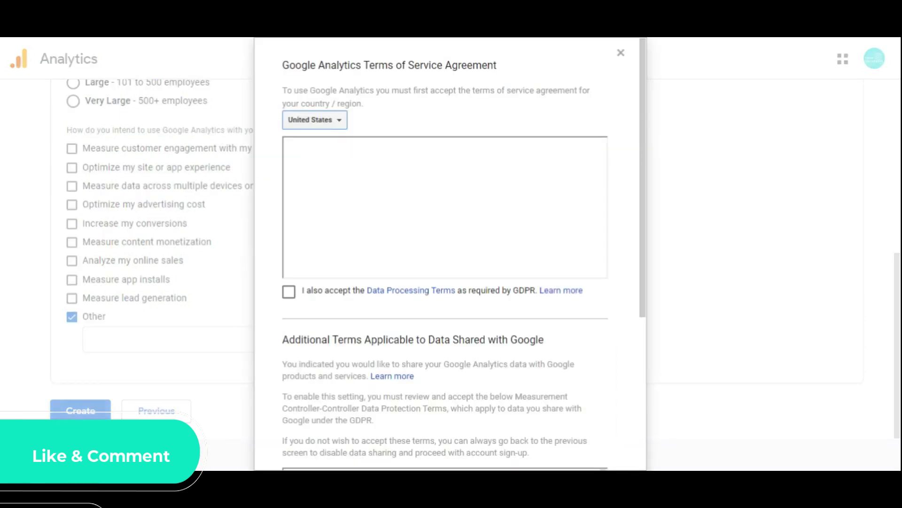
- Set the country of the Terms of Service Agreement to India
{"action": "left_click", "coordinate": [340, 123]}
{"action": "type", "text": "in"}
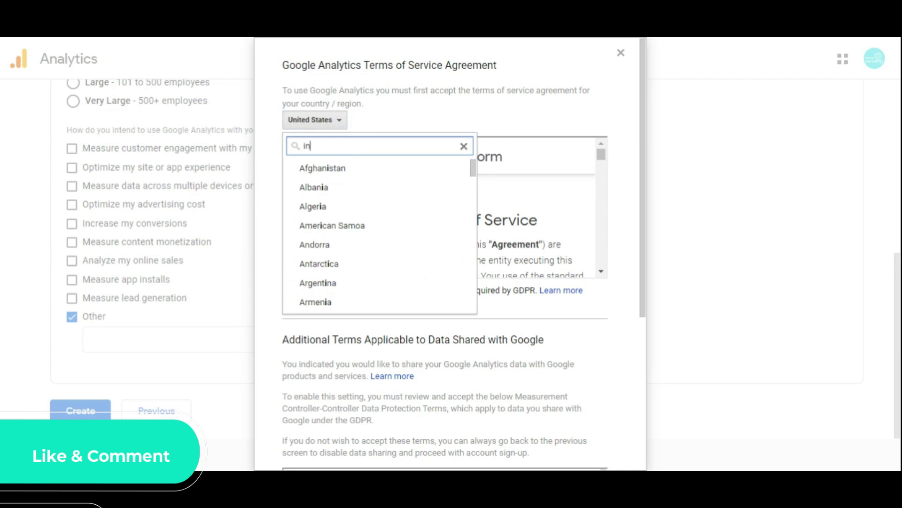
{"action": "type", "text": "d"}
{"action": "left_click", "coordinate": [333, 189]}
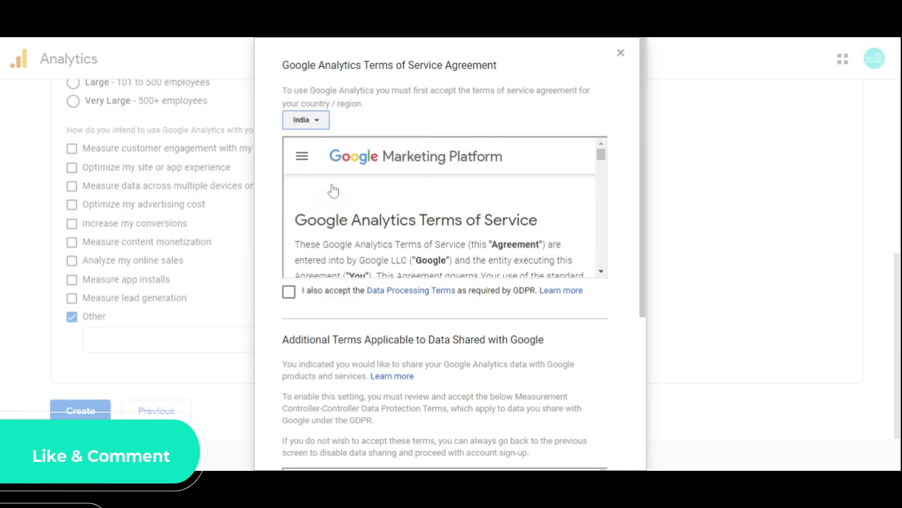
- Agree to the GDPR Data Processing Terms and the Measurement Controller-Controller Data Protection Terms, and accept the service agreement
{"action": "scroll", "coordinate": [334, 190], "scroll_direction": "down", "scroll_amount": 3}
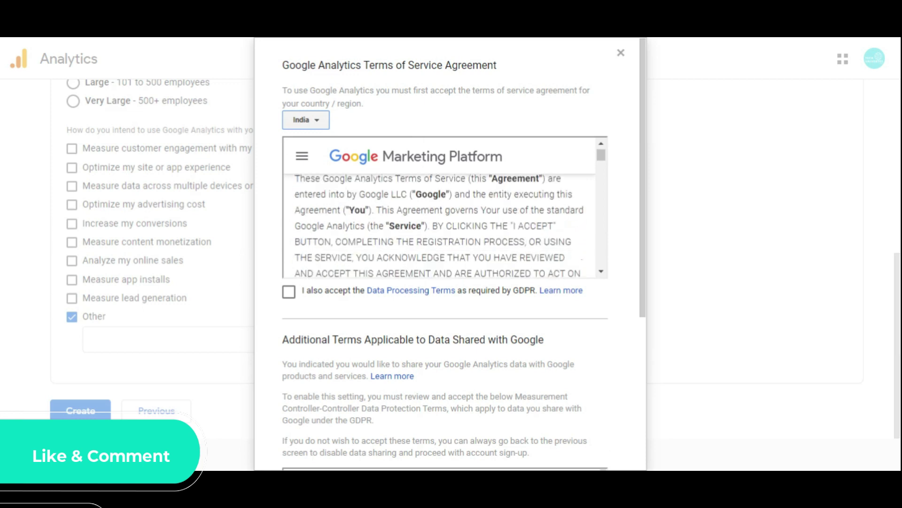
{"action": "left_click", "coordinate": [289, 291]}
{"action": "scroll", "coordinate": [442, 221], "scroll_direction": "down", "scroll_amount": 5}
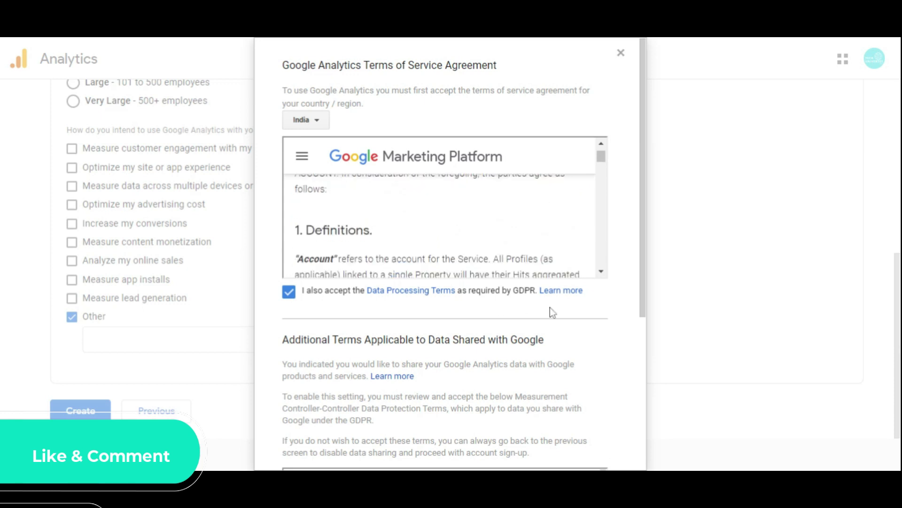
{"action": "scroll", "coordinate": [618, 291], "scroll_direction": "down", "scroll_amount": 5}
{"action": "scroll", "coordinate": [541, 282], "scroll_direction": "up", "scroll_amount": 2}
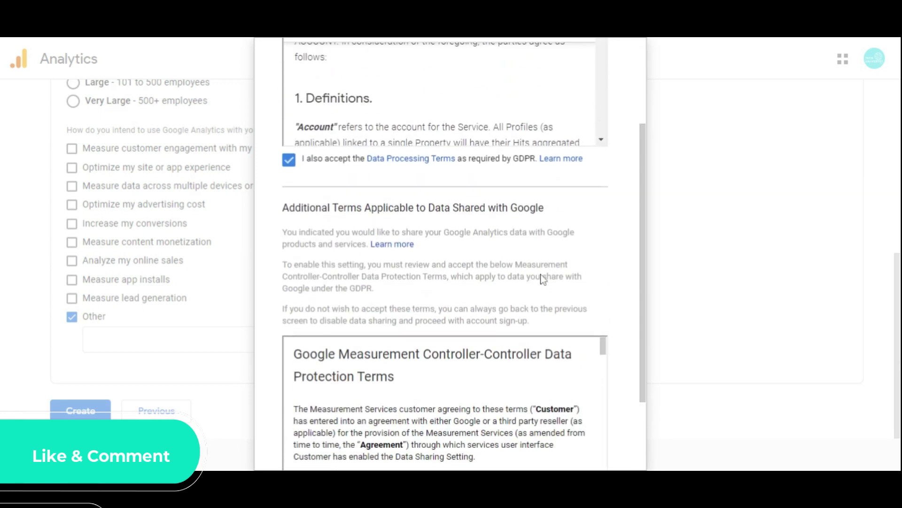
{"action": "scroll", "coordinate": [541, 282], "scroll_direction": "down", "scroll_amount": 3}
{"action": "left_click", "coordinate": [288, 390]}
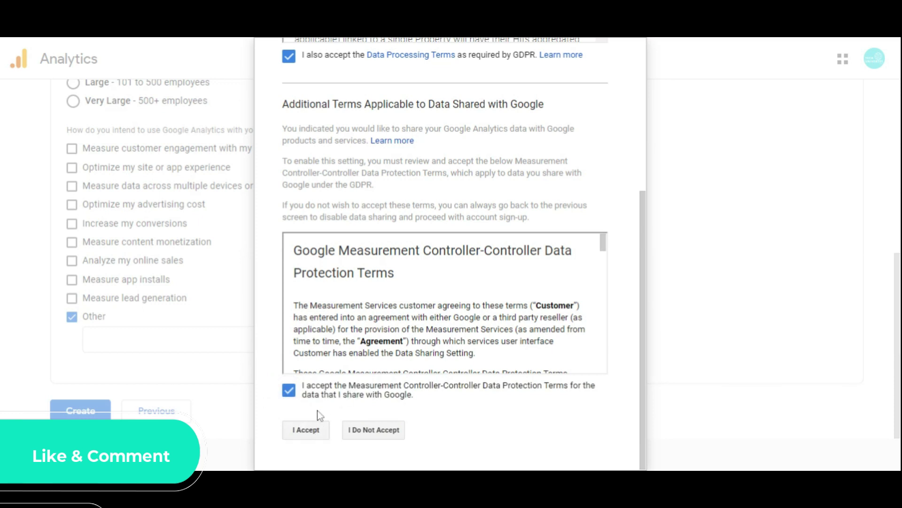
{"action": "left_click", "coordinate": [309, 430]}
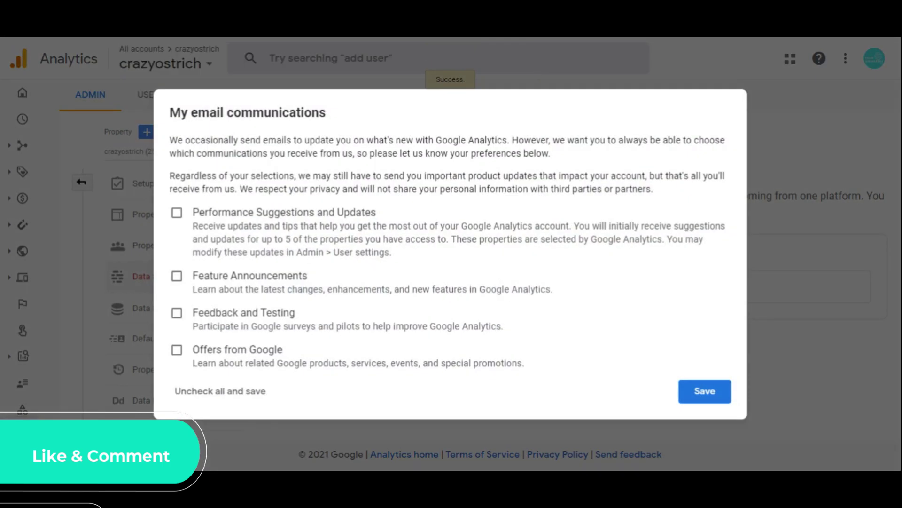
- Save the email communication preferences with every option unselected and choose Web as the data stream platform
{"action": "left_click", "coordinate": [706, 390]}
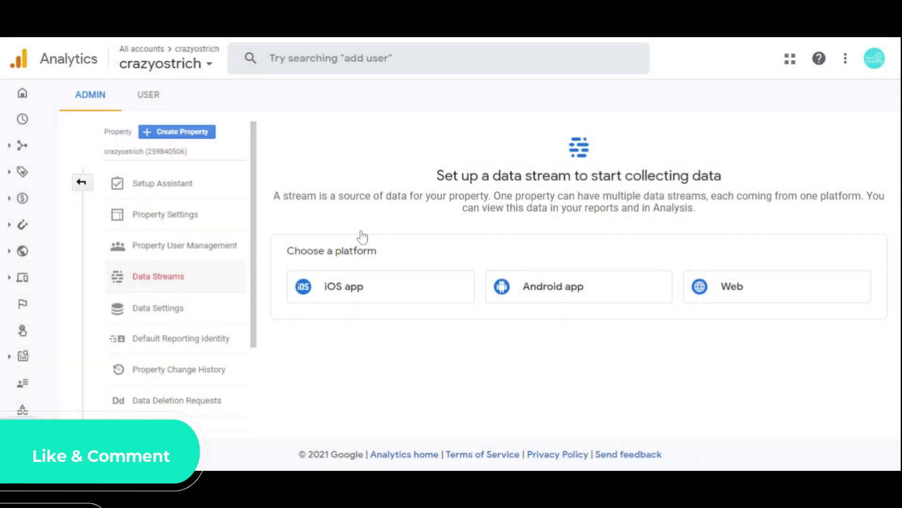
{"action": "left_click", "coordinate": [732, 285]}
{"action": "left_click", "coordinate": [333, 175]}
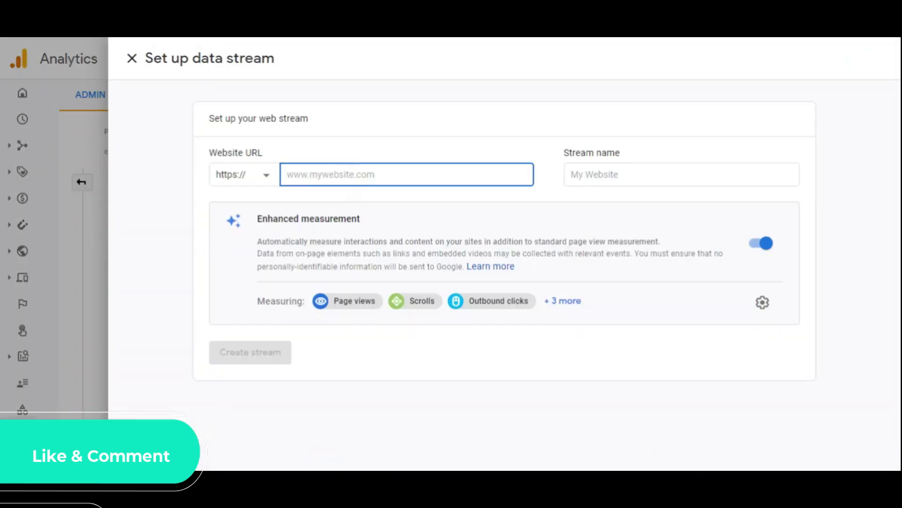
{"action": "type", "text": "https://www.crazyostrich.ca/"}
{"action": "key", "text": "ctrl+Left"}
{"action": "key", "text": "ctrl+Left"}
{"action": "key", "text": "ctrl+Left"}
{"action": "key", "text": "BackSpace"}
{"action": "key", "text": "BackSpace"}
{"action": "key", "text": "BackSpace"}
{"action": "key", "text": "BackSpace"}
{"action": "key", "text": "BackSpace"}
{"action": "key", "text": "BackSpace"}
{"action": "key", "text": "BackSpace"}
{"action": "key", "text": "BackSpace"}
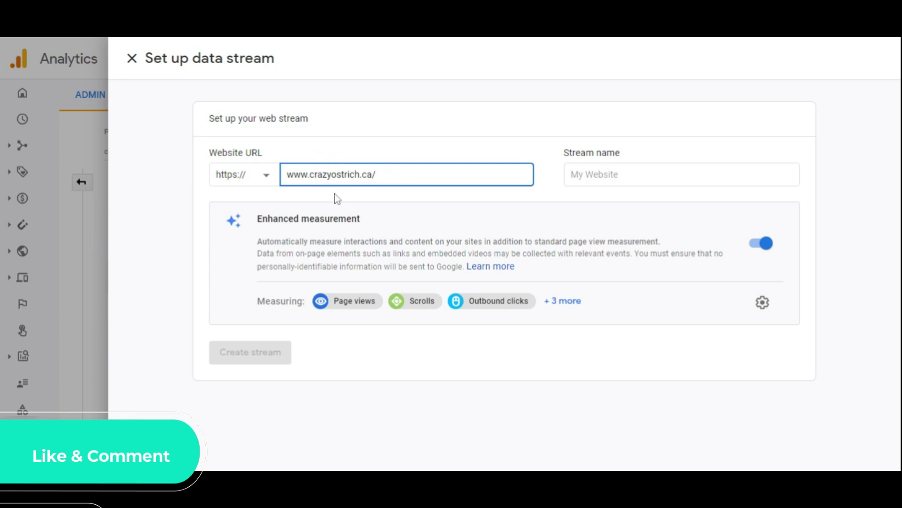
- Name the web stream Crazyostrich and create it with enhanced measurement enabled
{"action": "left_click", "coordinate": [568, 182]}
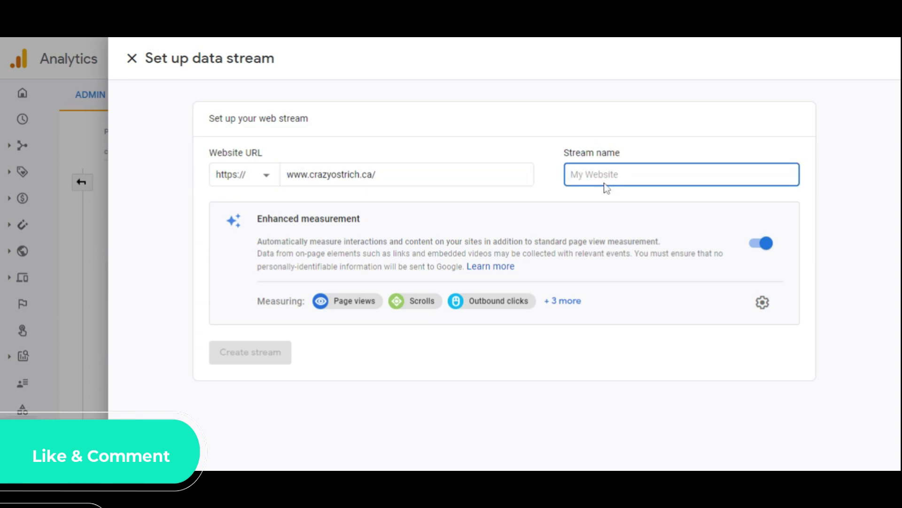
{"action": "type", "text": "Cra"}
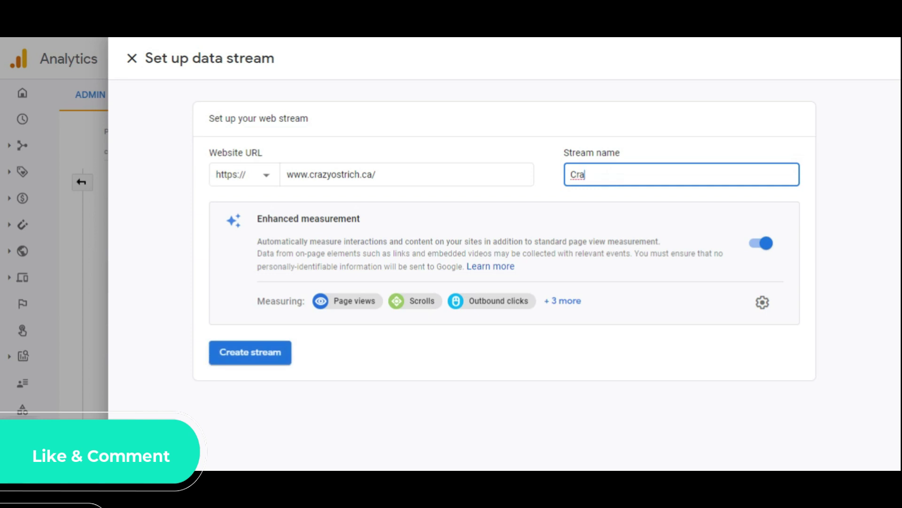
{"action": "type", "text": "zyodt"}
{"action": "left_click", "coordinate": [242, 358]}
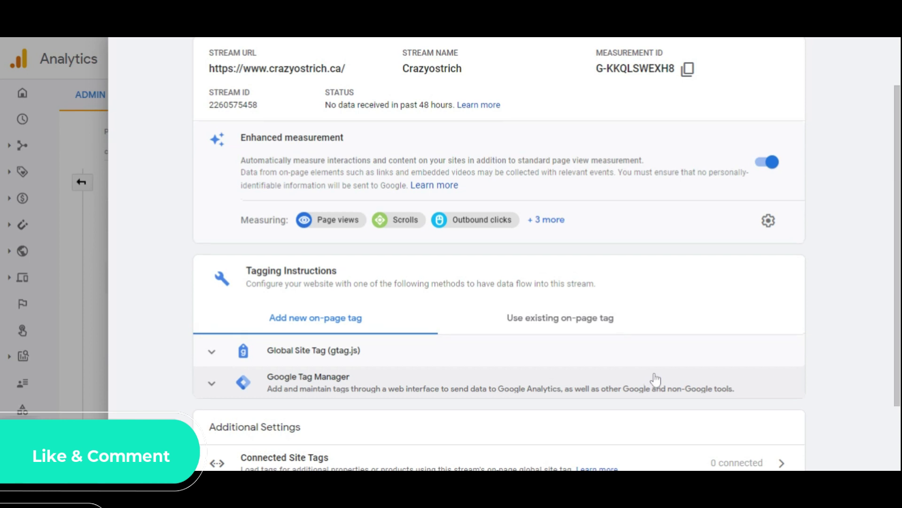
- Expand the Global Site Tag (gtag.js) instructions for adding a new on-page tag to the website
{"action": "scroll", "coordinate": [656, 378], "scroll_direction": "up", "scroll_amount": 2}
{"action": "scroll", "coordinate": [655, 380], "scroll_direction": "down", "scroll_amount": 4}
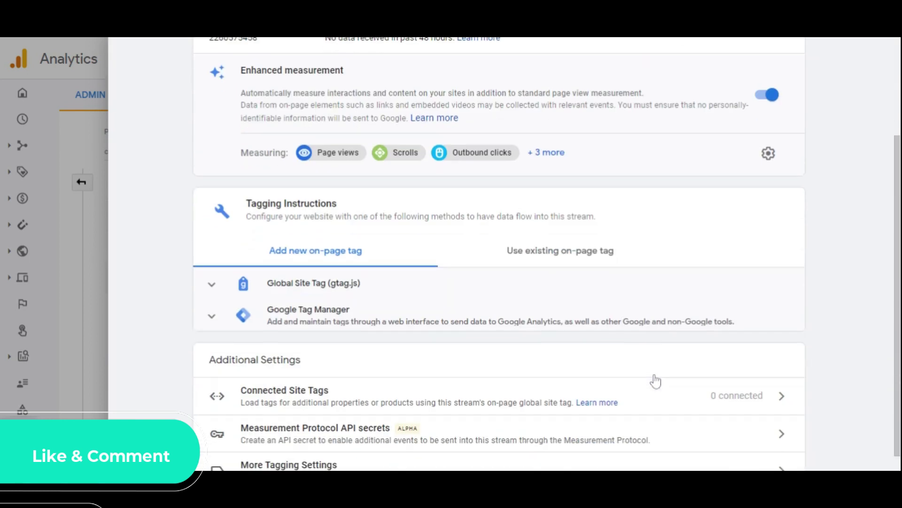
{"action": "scroll", "coordinate": [658, 369], "scroll_direction": "down", "scroll_amount": 1}
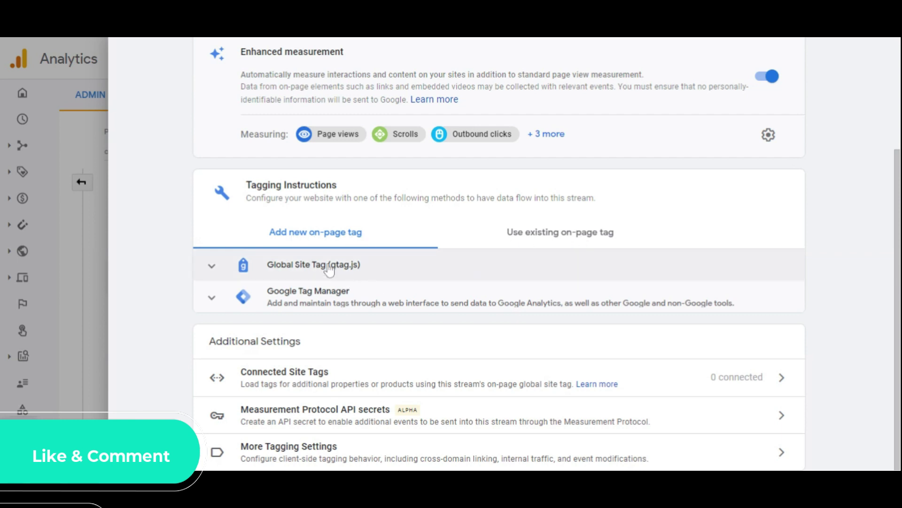
{"action": "left_click", "coordinate": [371, 274]}
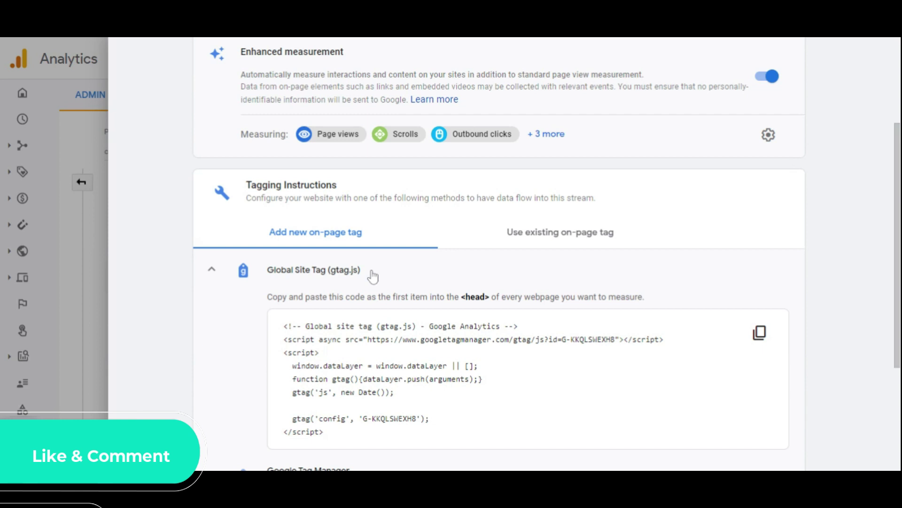
- Copy the complete Global Site Tag (gtag.js) code snippet to the clipboard
{"action": "scroll", "coordinate": [373, 278], "scroll_direction": "down", "scroll_amount": 2}
{"action": "double_click", "coordinate": [278, 231]}
{"action": "left_click_drag", "start_coordinate": [288, 231], "coordinate": [634, 232]}
{"action": "left_click_drag", "start_coordinate": [343, 369], "coordinate": [283, 259]}
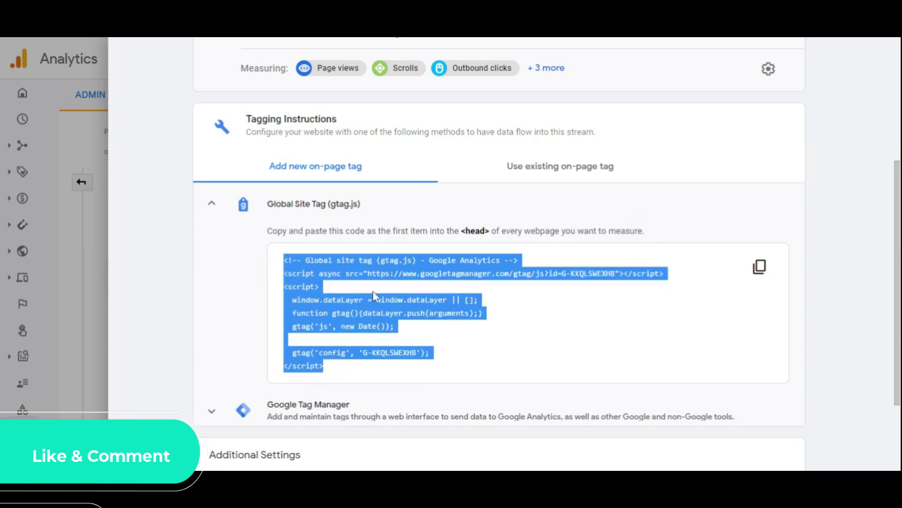
{"action": "scroll", "coordinate": [373, 295], "scroll_direction": "down", "scroll_amount": 2}
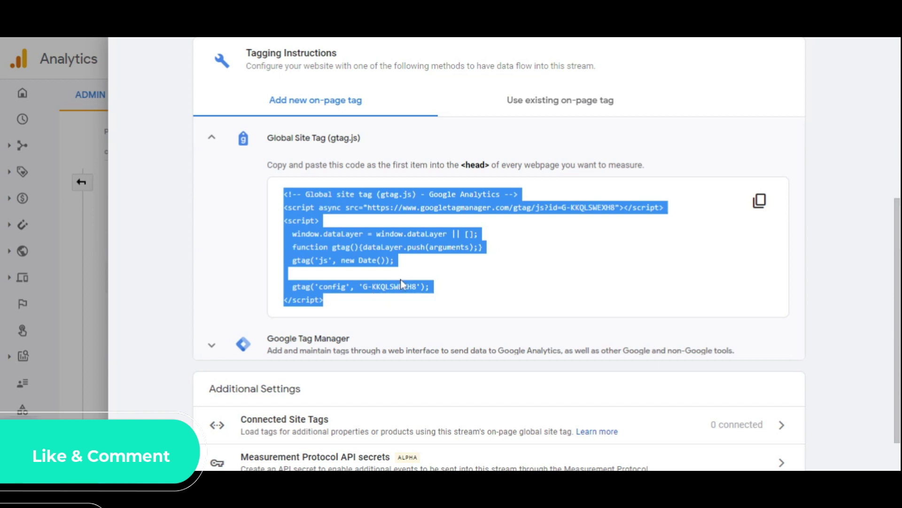
{"action": "scroll", "coordinate": [400, 279], "scroll_direction": "down", "scroll_amount": 1}
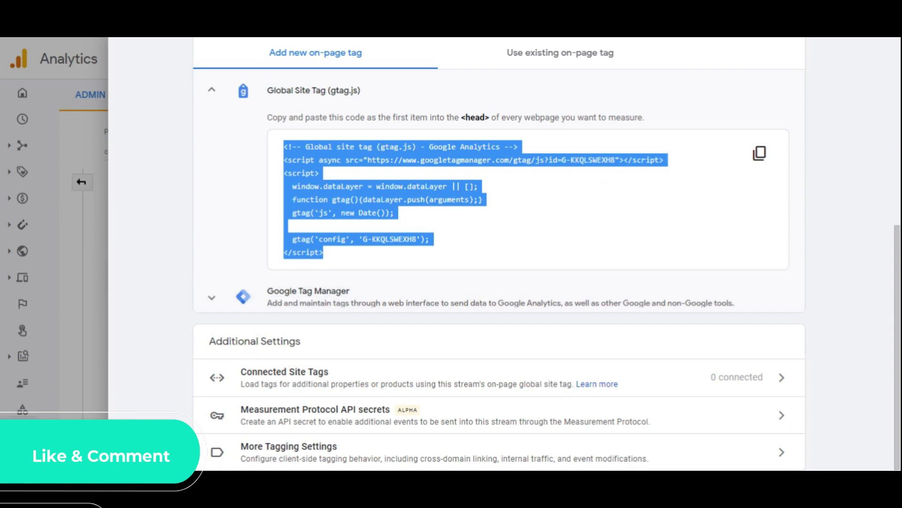
{"action": "left_click", "coordinate": [760, 154]}
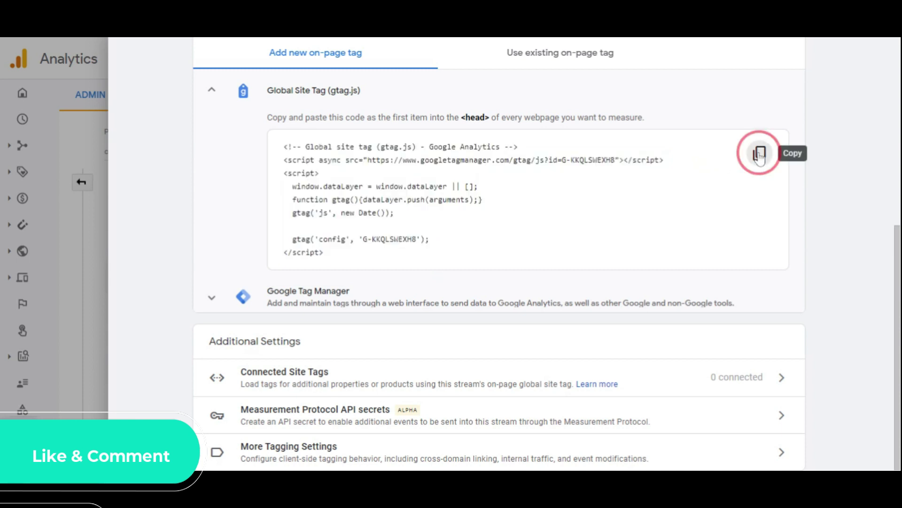